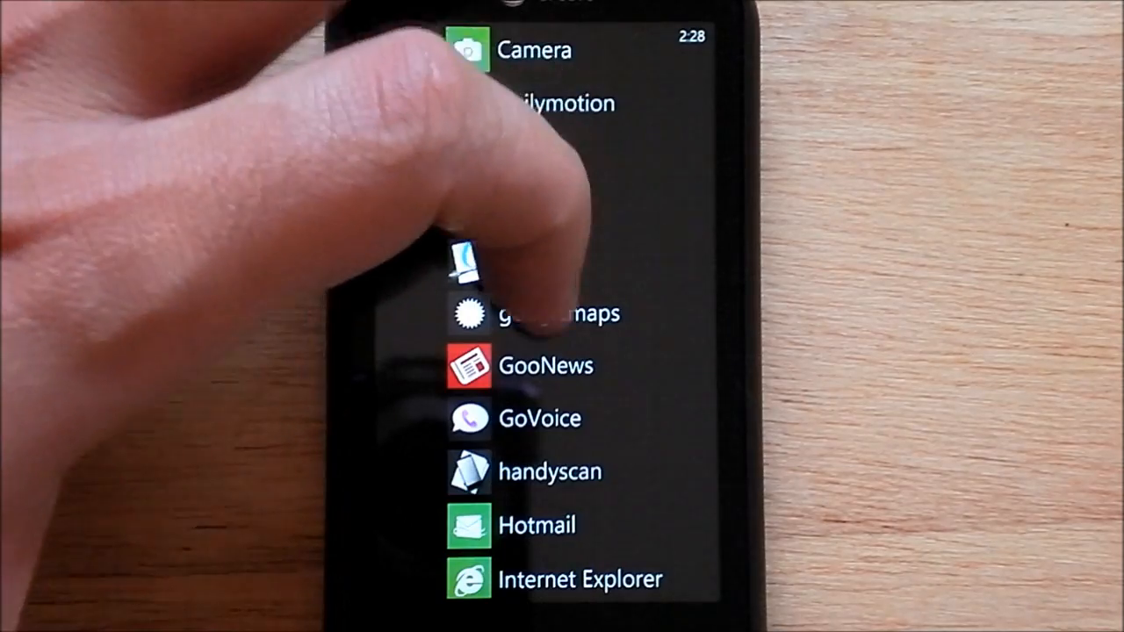
{"action": "left_click_drag", "start_coordinate": [514, 263], "coordinate": [492, 277]}
{"action": "scroll", "coordinate": [492, 264], "scroll_direction": "down", "scroll_amount": 1}
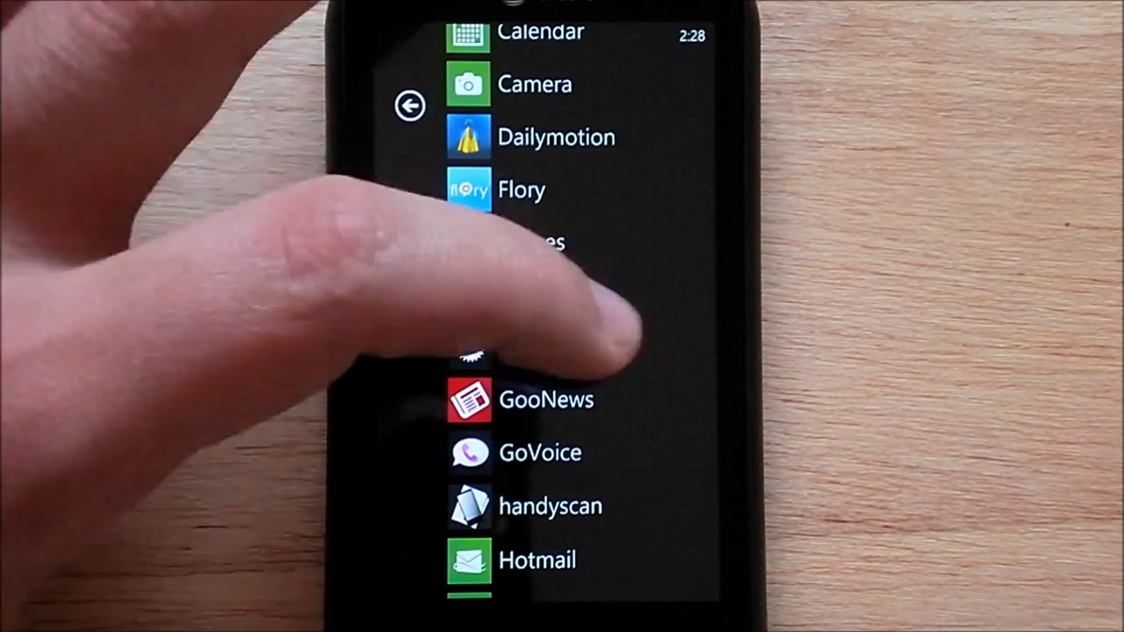
- Launch the googlemaps app from the app list so Google Sky shows the star field
{"action": "left_click", "coordinate": [559, 347]}
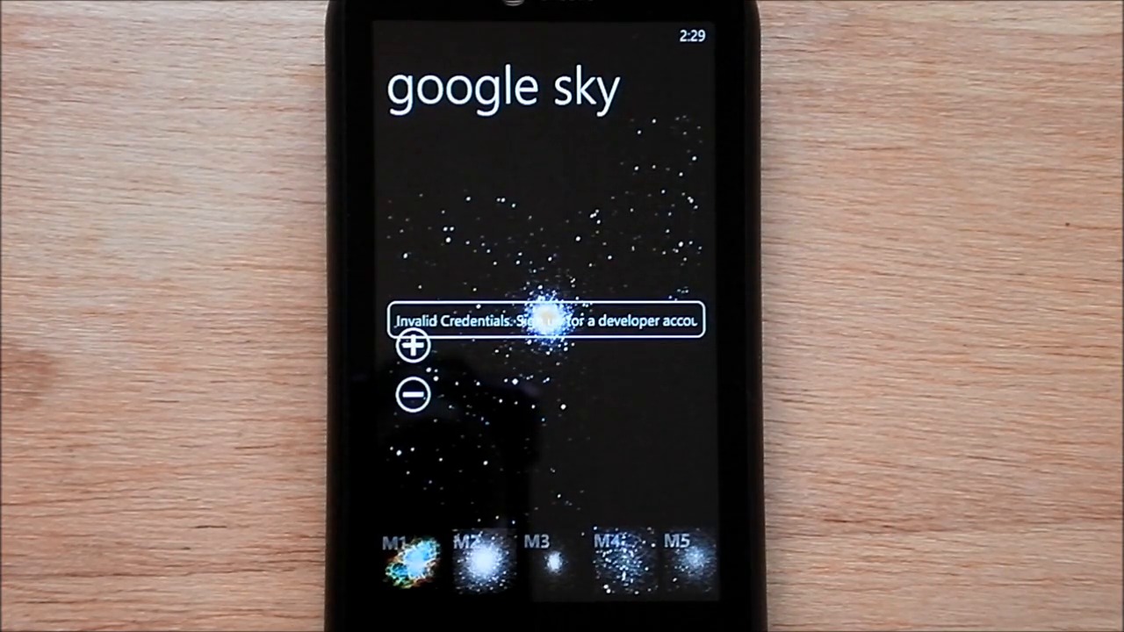
- Swipe the Messier thumbnail strip to M12–M15 and select a later object's view
{"action": "left_click_drag", "start_coordinate": [680, 567], "coordinate": [404, 566]}
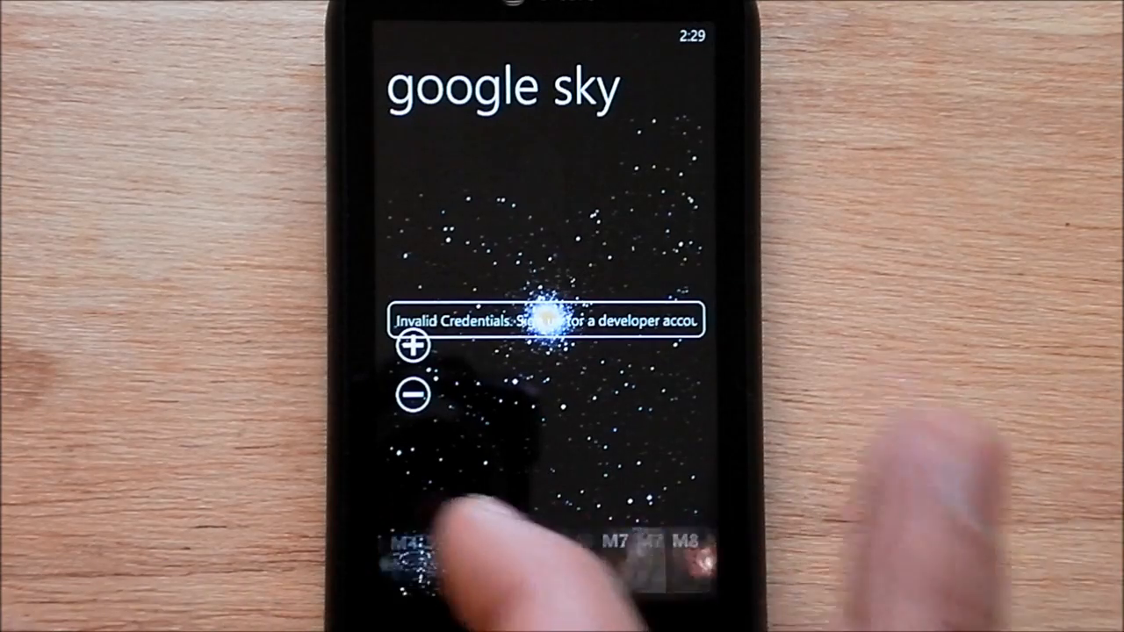
{"action": "left_click_drag", "start_coordinate": [667, 571], "coordinate": [404, 571]}
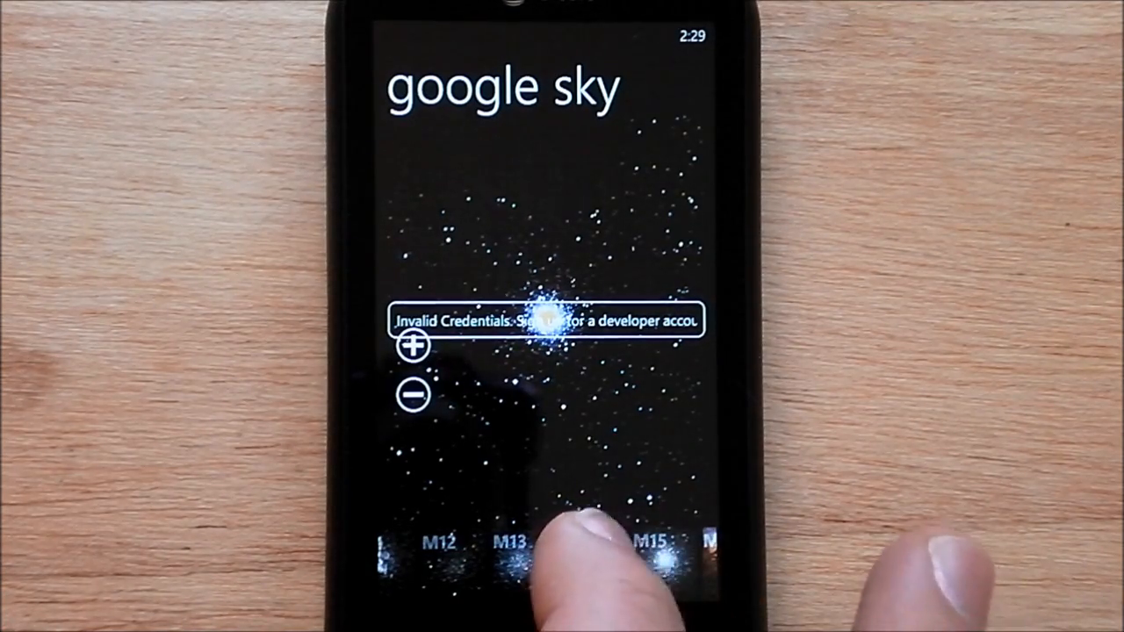
{"action": "left_click", "coordinate": [650, 563]}
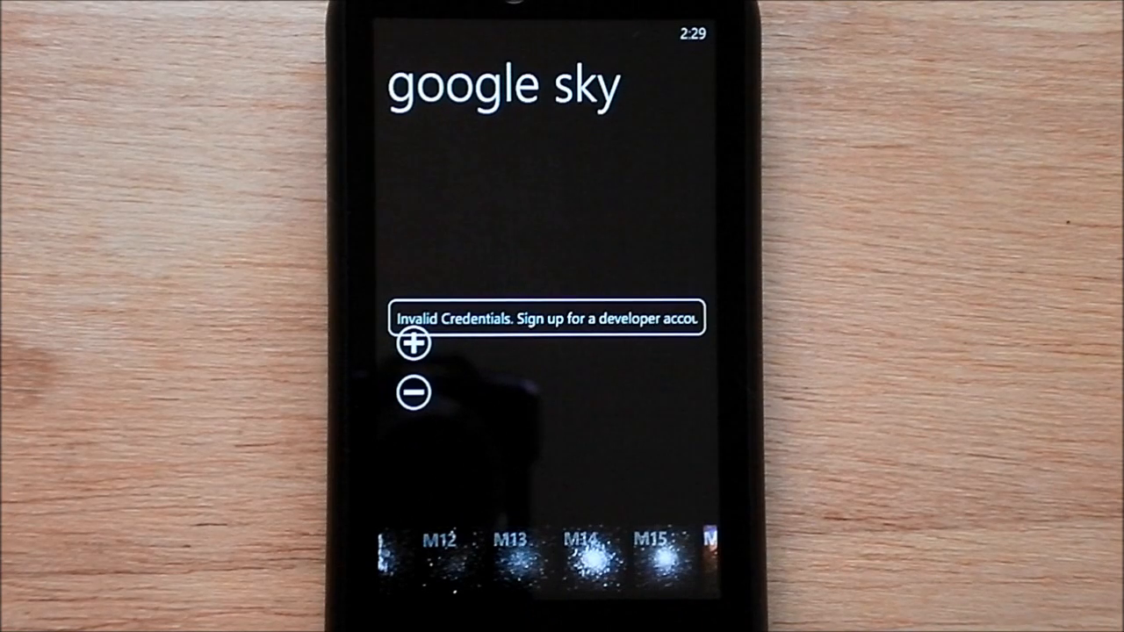